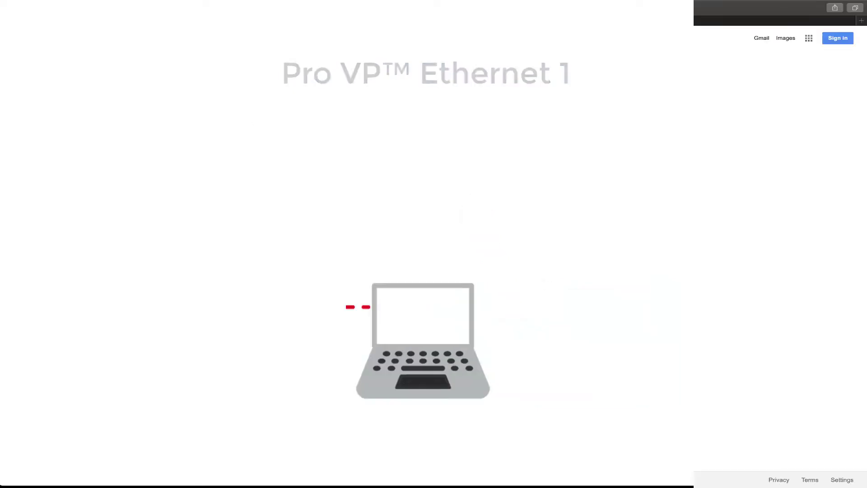
# Step: Load the Pro-VP page at 10.0.0.110, also trying pro-vp.local in a second tab
pyautogui.press('BackSpace')
pyautogui.write('10.0.')
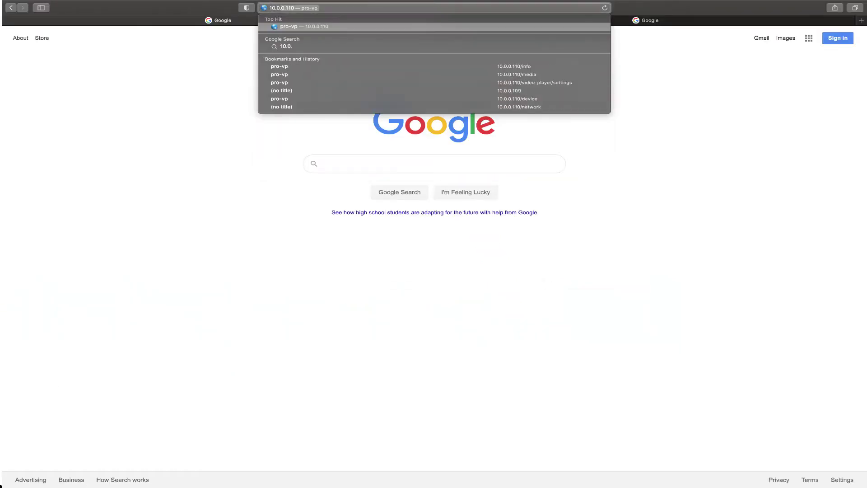
pyautogui.write('0.1109')
pyautogui.press('Return')
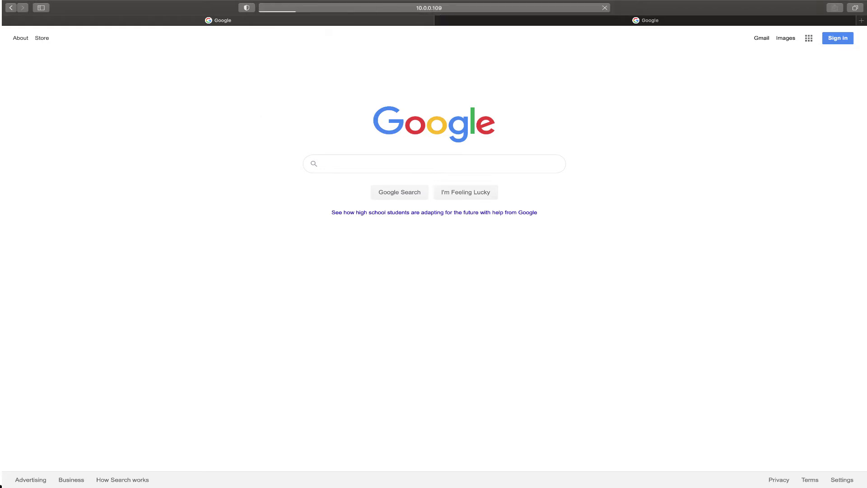
pyautogui.click(594, 22)
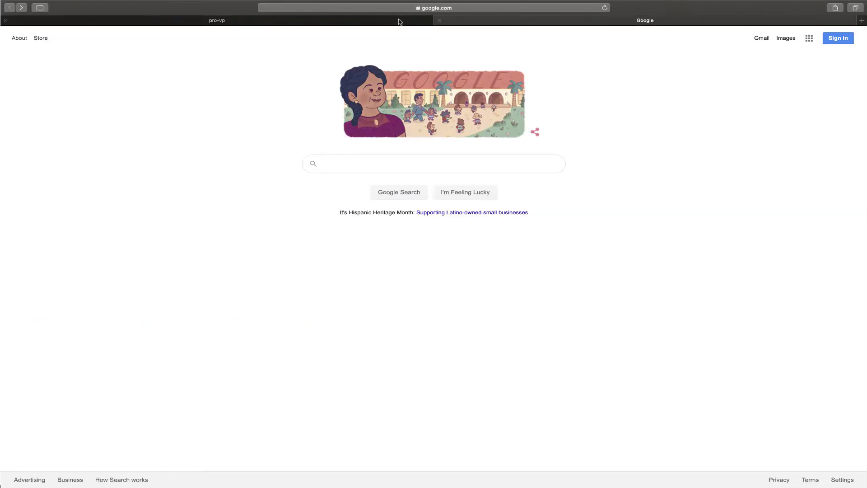
pyautogui.click(381, 10)
pyautogui.write('pro-vp.local')
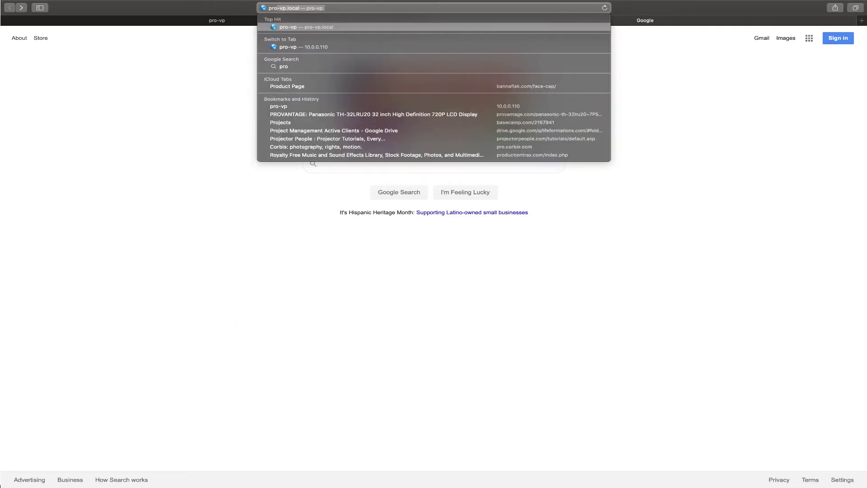
pyautogui.press('Return')
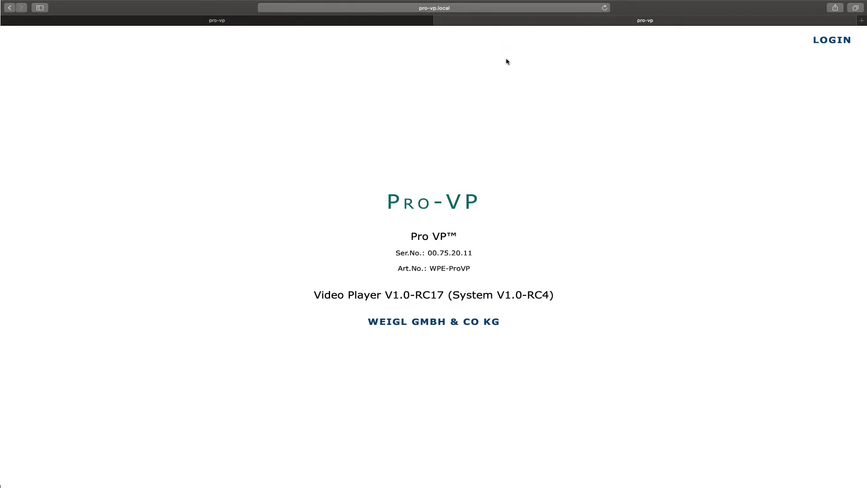
pyautogui.click(284, 22)
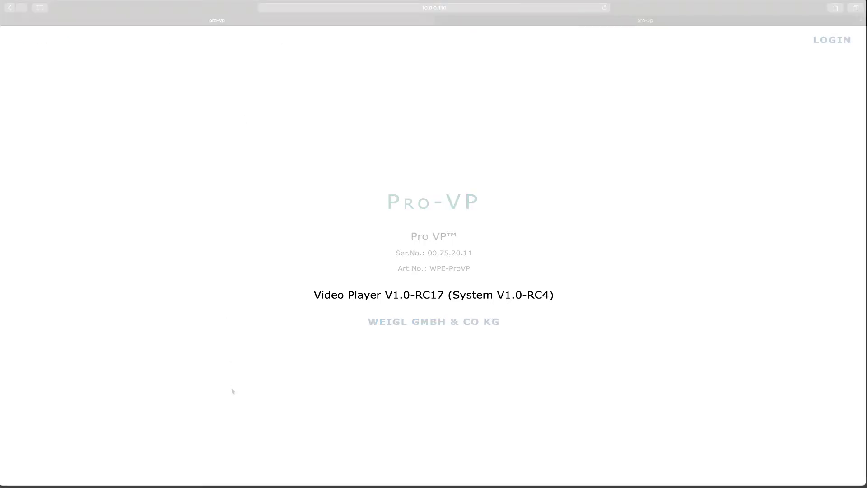
# Step: Open the Pro-VP login form and enter the administrator user name
pyautogui.click(830, 41)
pyautogui.write('admin')
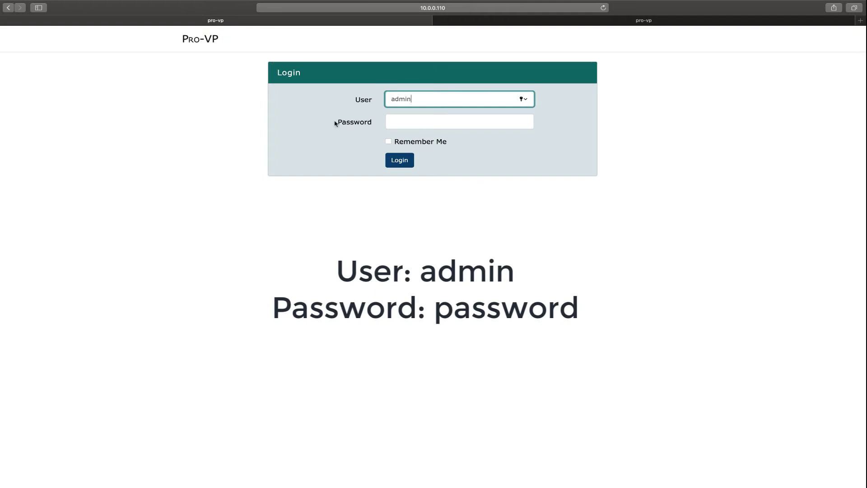
pyautogui.click(402, 121)
# Step: Enter the account password, sign in, and go to the System device setup page
pyautogui.write('password')
pyautogui.click(399, 160)
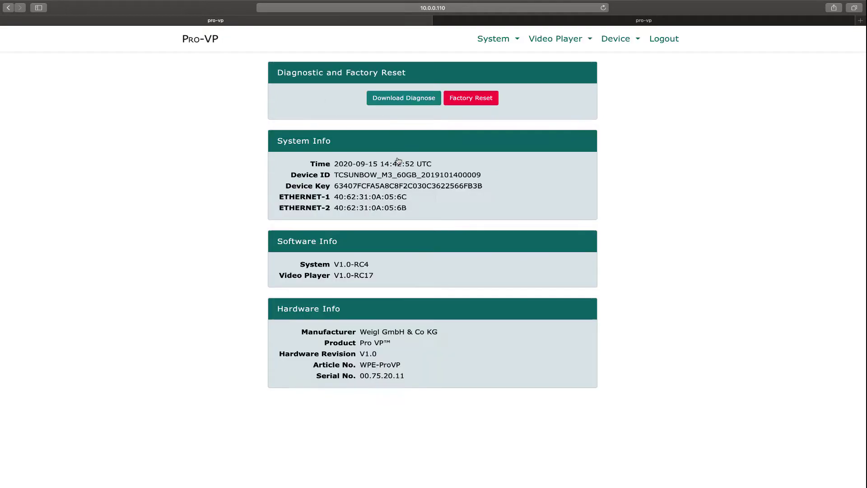
pyautogui.click(495, 39)
pyautogui.click(488, 67)
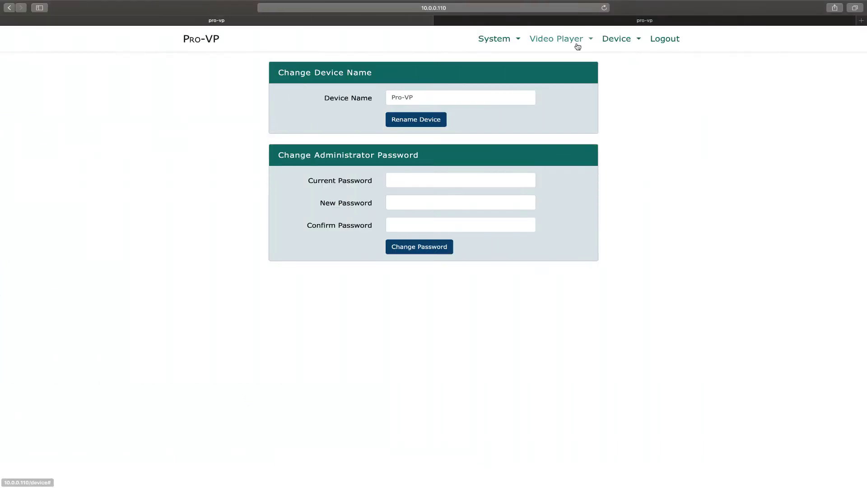
# Step: Switch the Video Player setup to Multi Player Mode and confirm the change
pyautogui.click(579, 42)
pyautogui.click(538, 57)
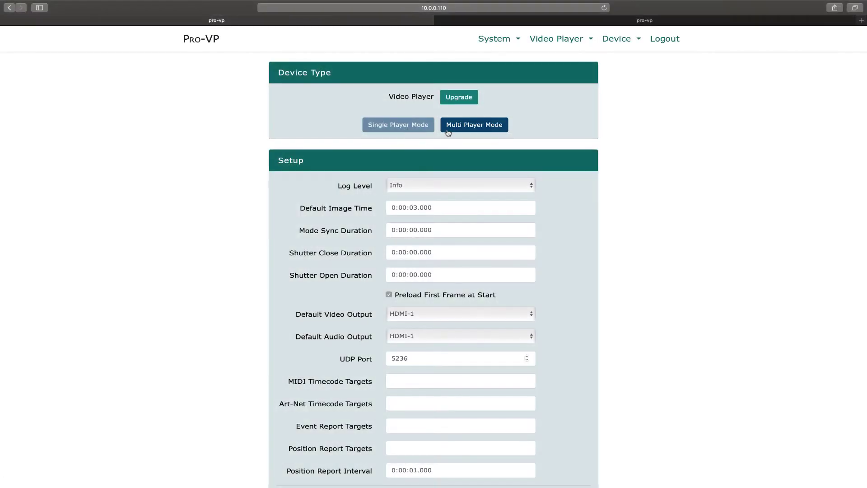
pyautogui.click(477, 130)
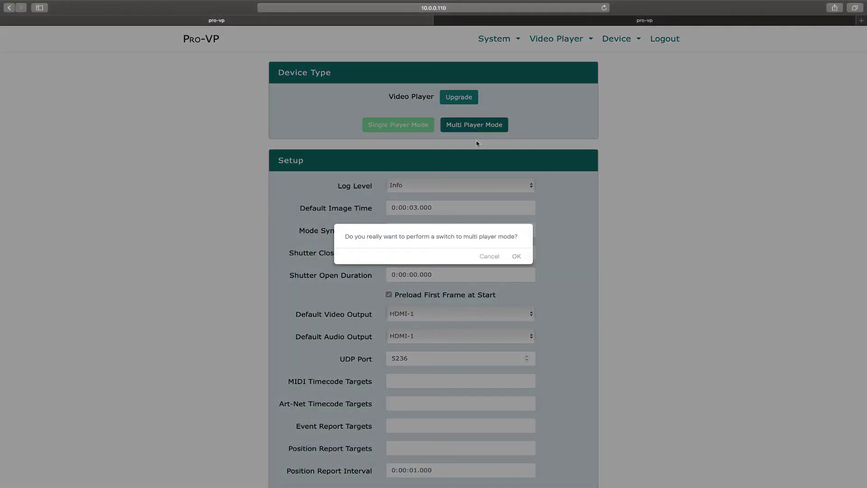
pyautogui.click(517, 256)
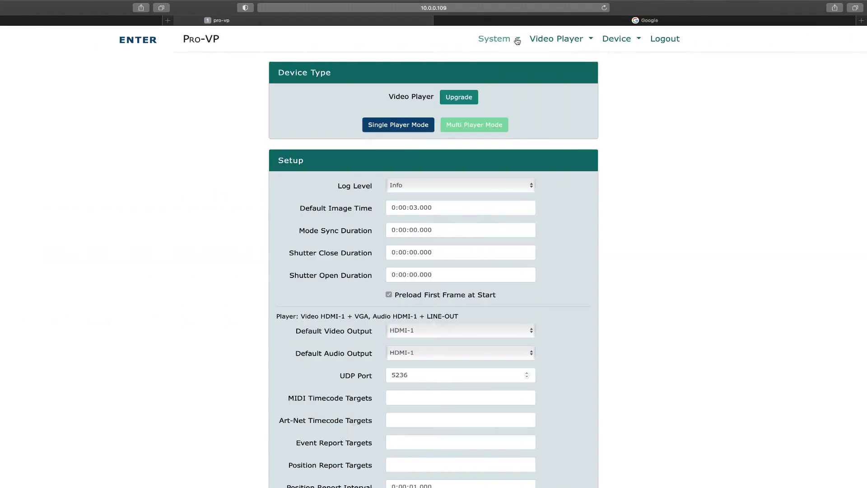
pyautogui.click(517, 39)
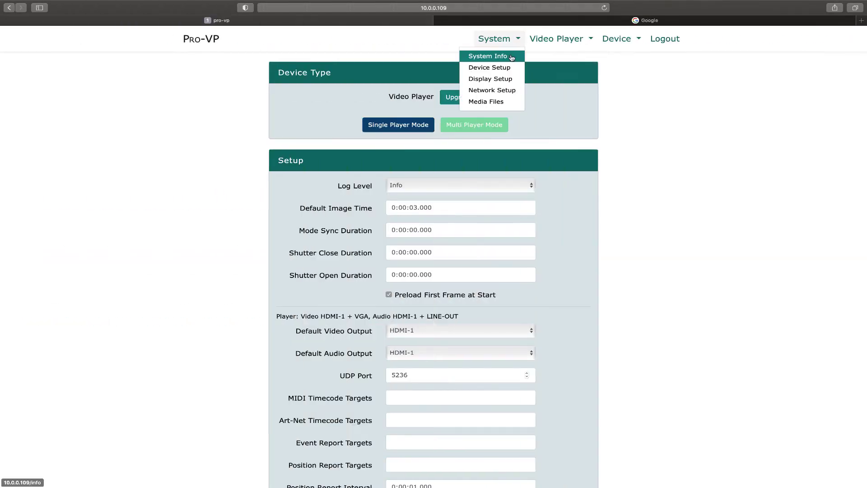
pyautogui.click(499, 89)
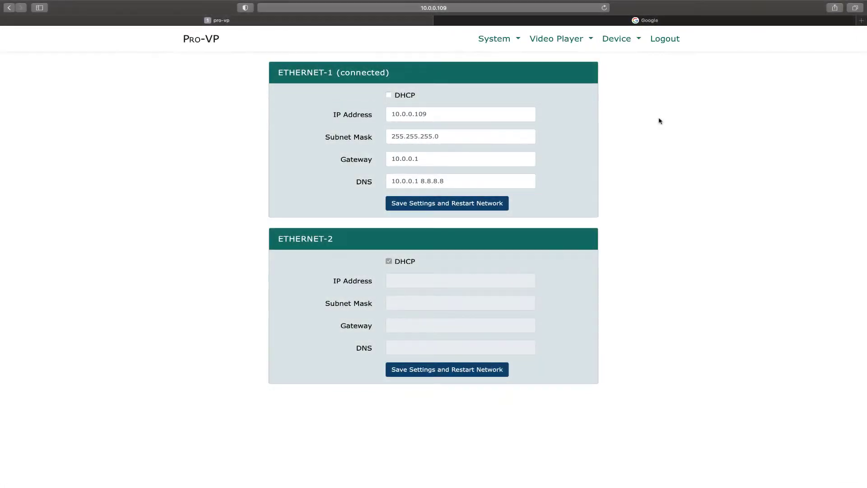
pyautogui.click(582, 41)
pyautogui.click(546, 56)
pyautogui.scroll(-5, 626, 228)
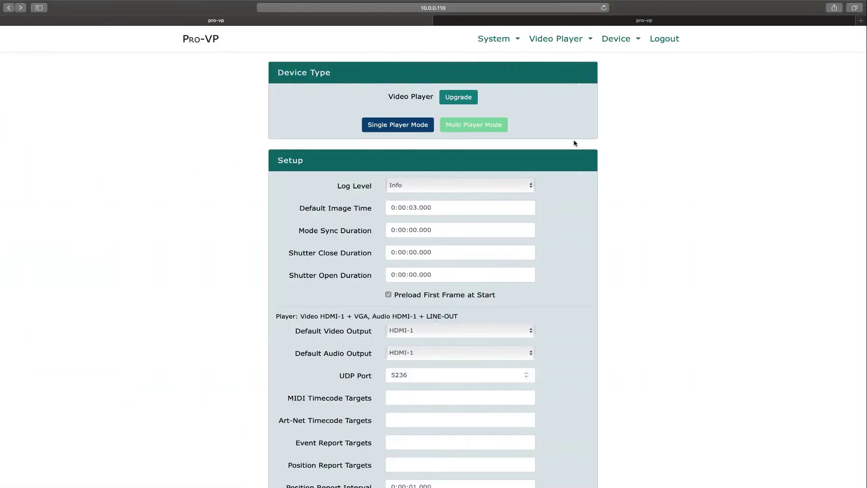
# Step: Upload HDMI1_ATTRACT1.mp4 and the other three template MP4s through System > Media Files
pyautogui.click(518, 40)
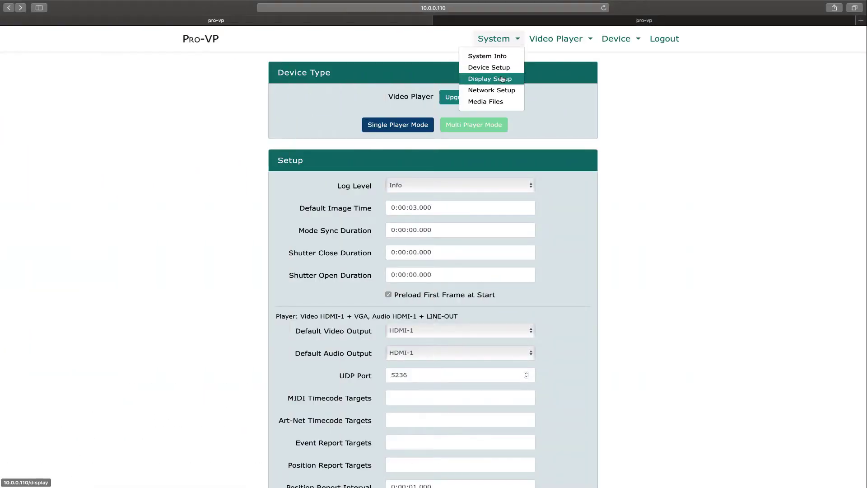
pyautogui.click(491, 101)
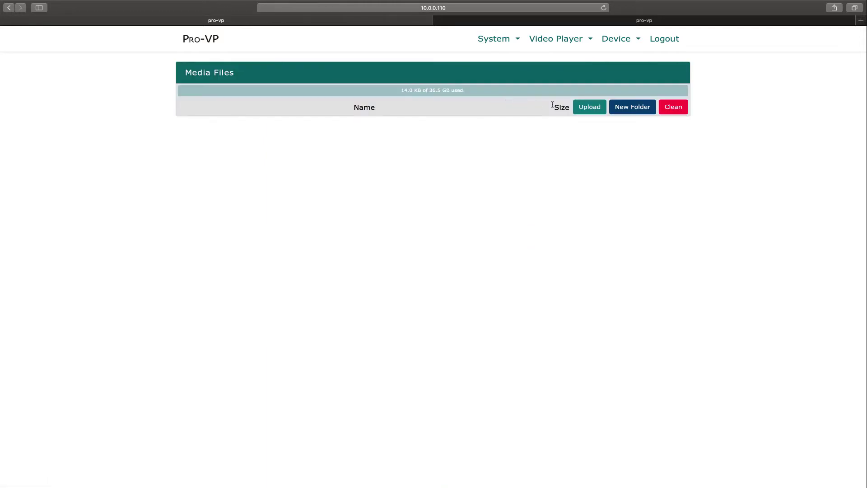
pyautogui.click(586, 108)
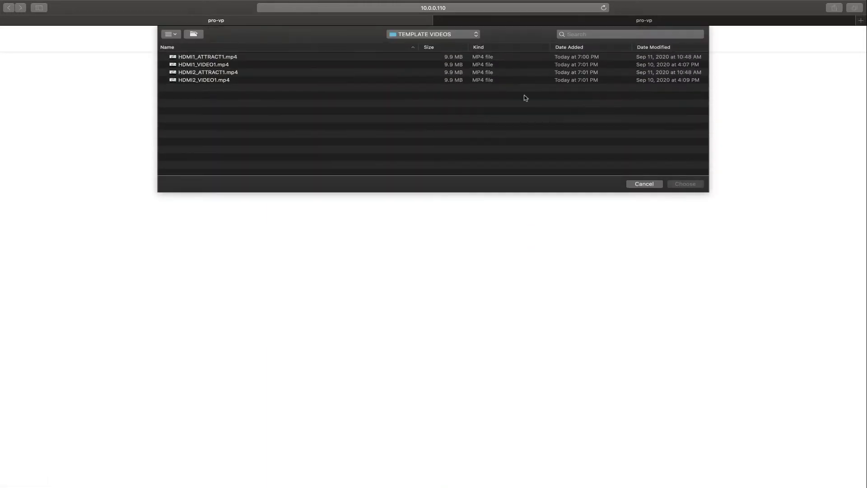
pyautogui.click(455, 56)
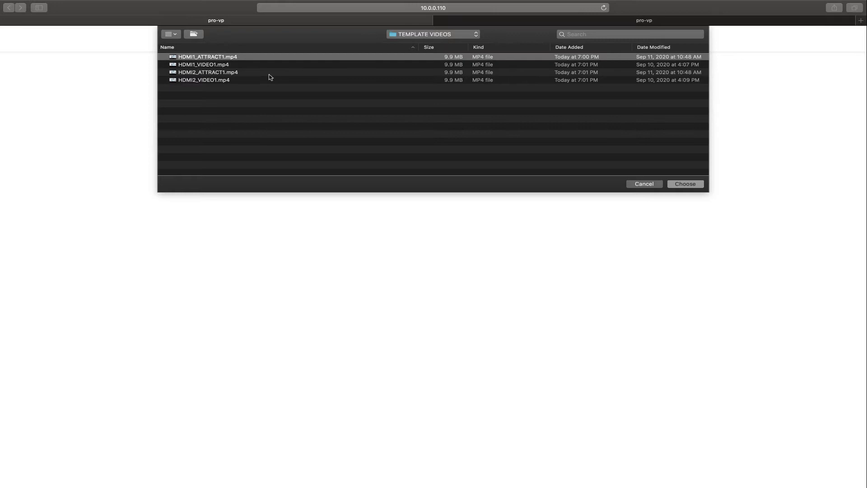
pyautogui.keyDown('shift'); pyautogui.click(228, 81); pyautogui.keyUp('shift')
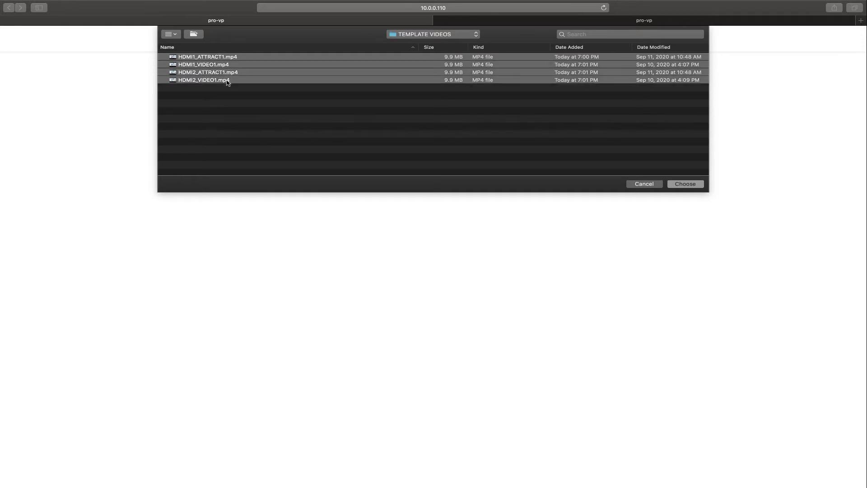
pyautogui.click(682, 187)
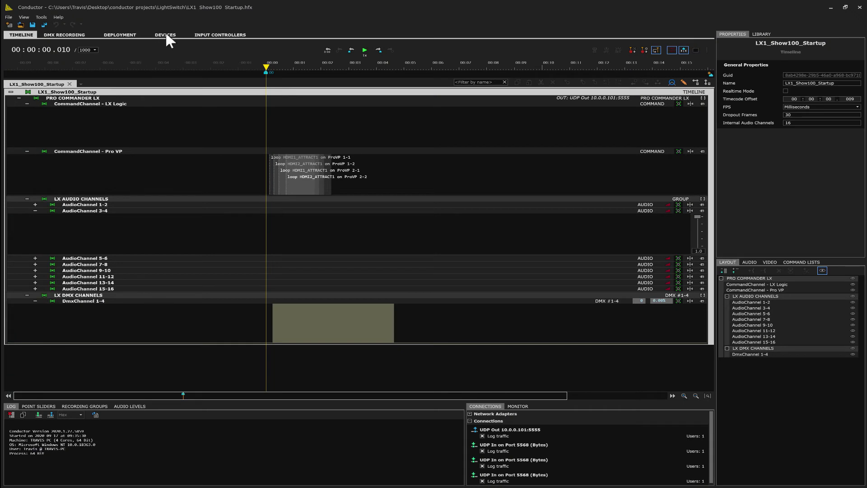
# Step: Search the network for Pro devices, review the Pro Commander PHX2 details, then return to the timeline
pyautogui.click(165, 34)
pyautogui.click(16, 74)
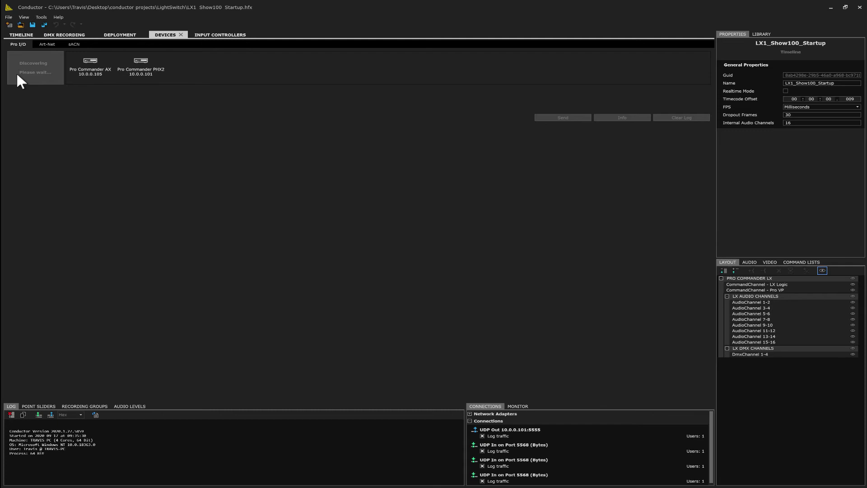
pyautogui.click(145, 71)
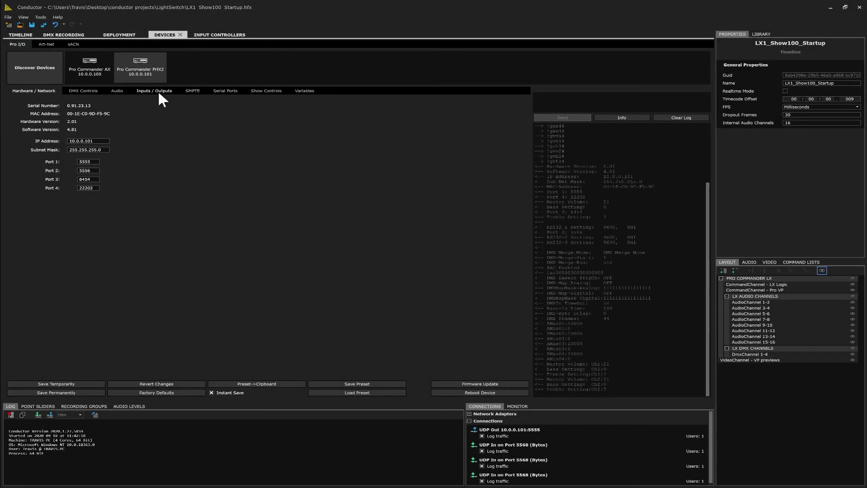
pyautogui.click(18, 33)
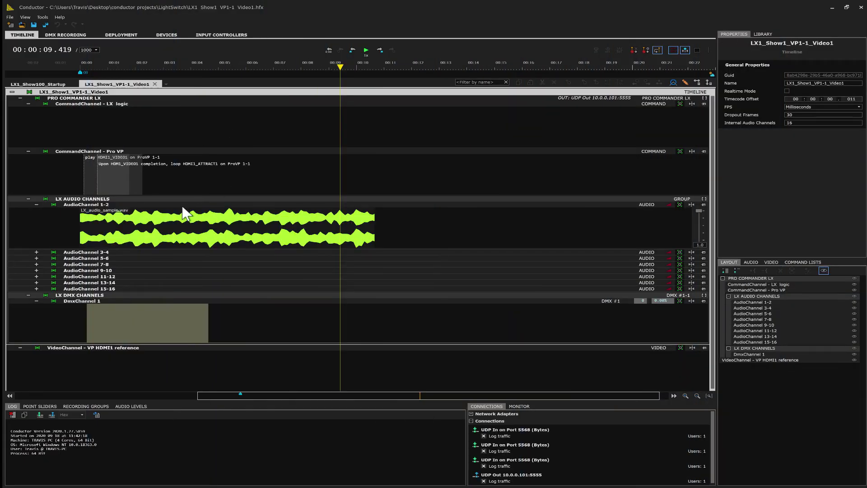
# Step: Inspect LX_audio_sample.wav, DmxChannel 1 and both HDMI1 Pro VP commands, then test the ATTRACT1 loop command
pyautogui.click(167, 207)
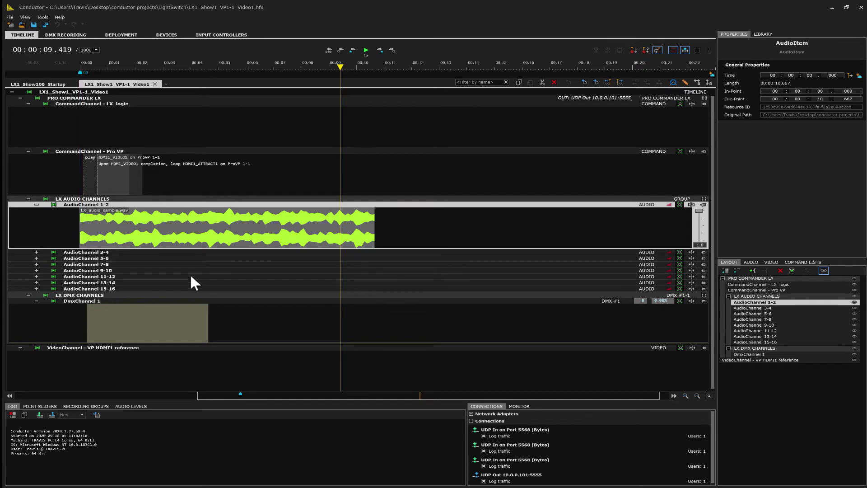
pyautogui.click(164, 307)
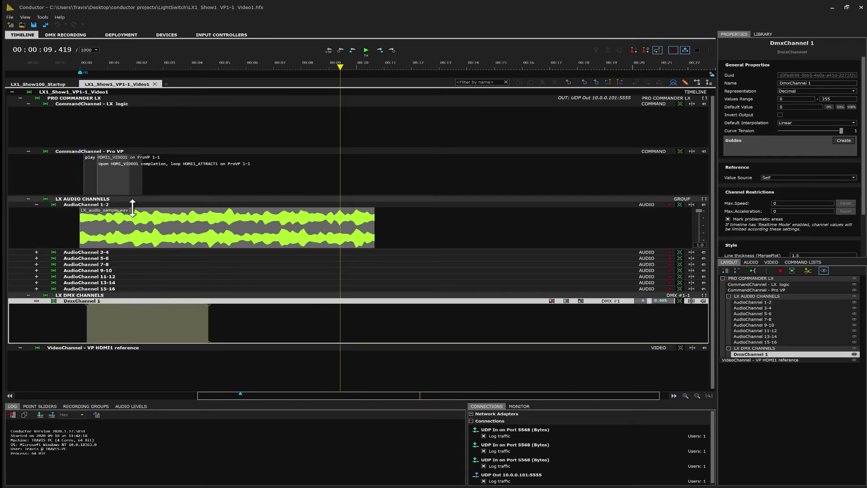
pyautogui.click(88, 156)
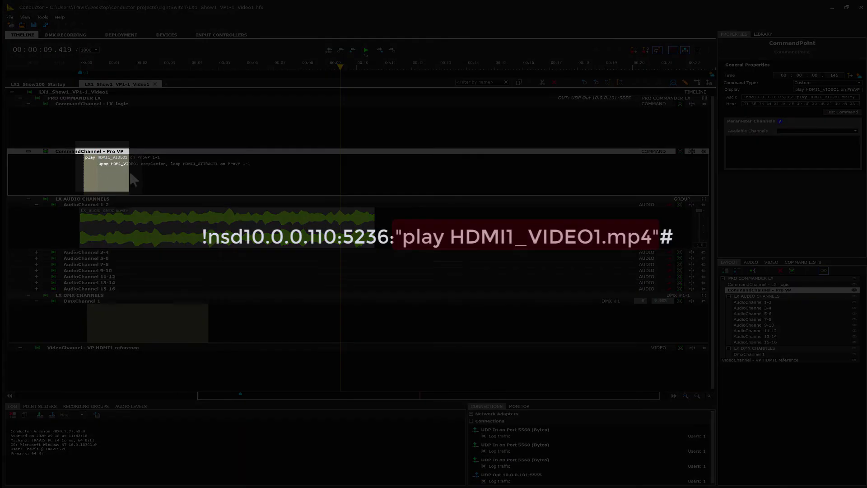
pyautogui.click(126, 163)
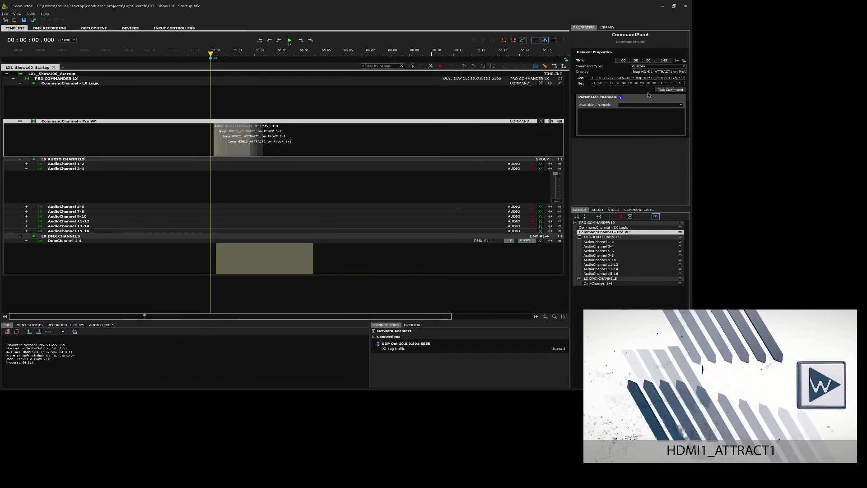
pyautogui.click(662, 91)
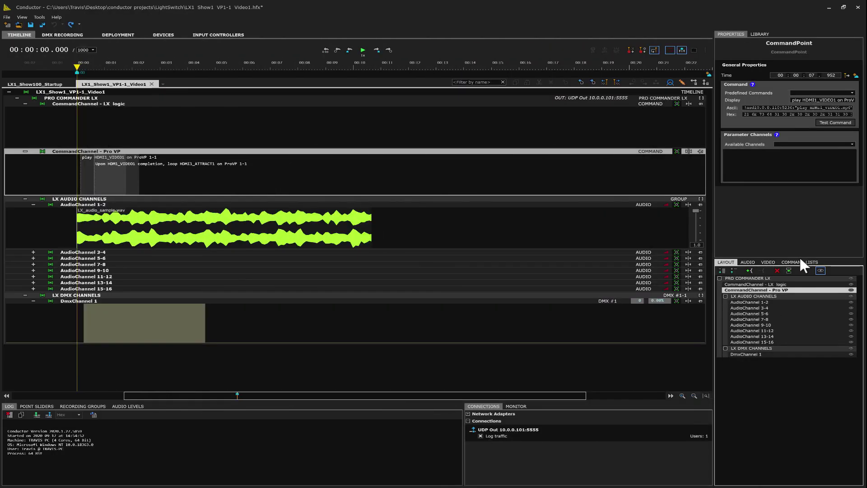
# Step: Add the HDMI2_VIDEO1 completion loop command to the Pro VP channel and select the VP HDMI1 reference channel
pyautogui.click(800, 262)
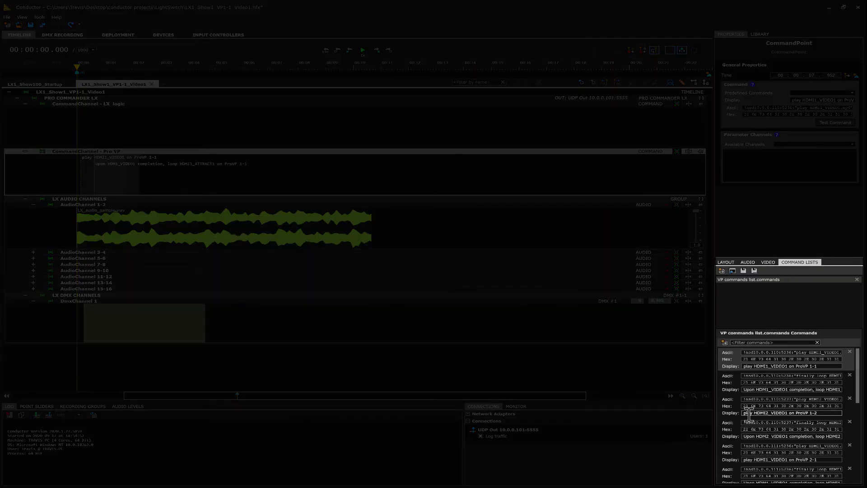
pyautogui.click(728, 420)
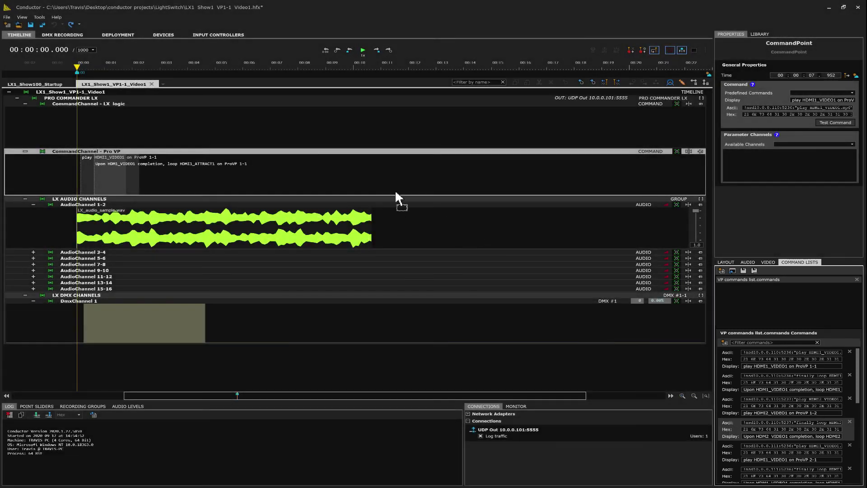
pyautogui.moveTo(329, 173); pyautogui.dragTo(286, 162)
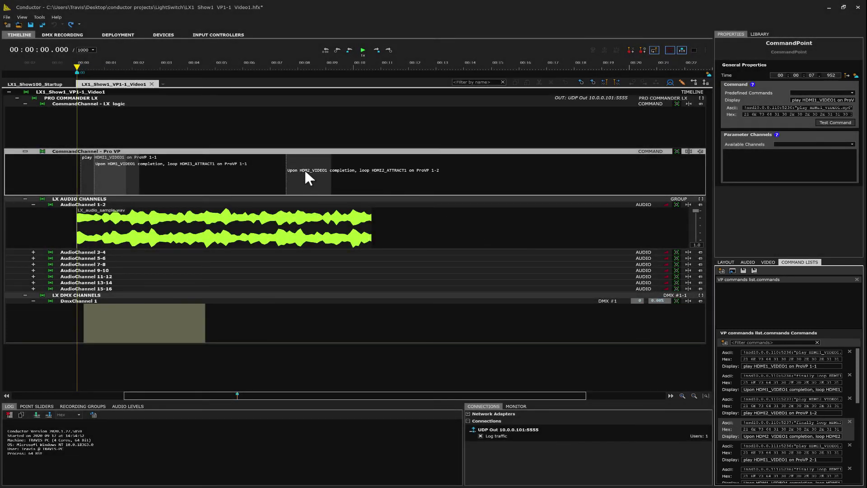
pyautogui.click(305, 169)
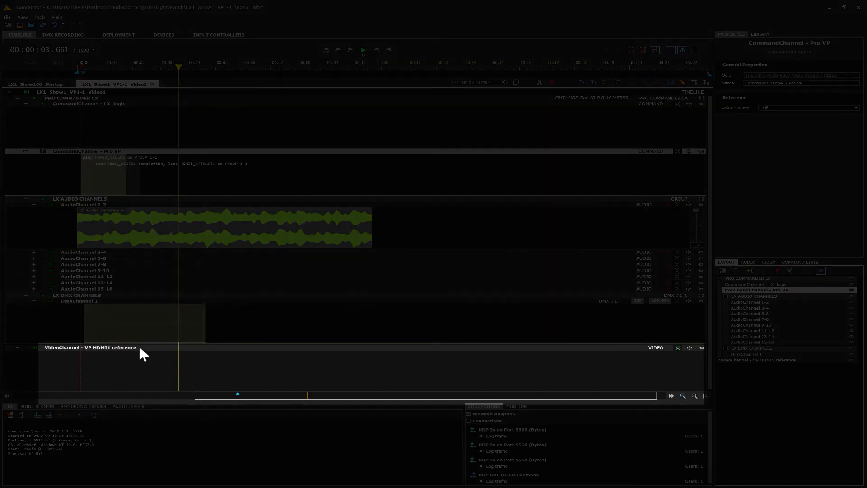
pyautogui.click(139, 347)
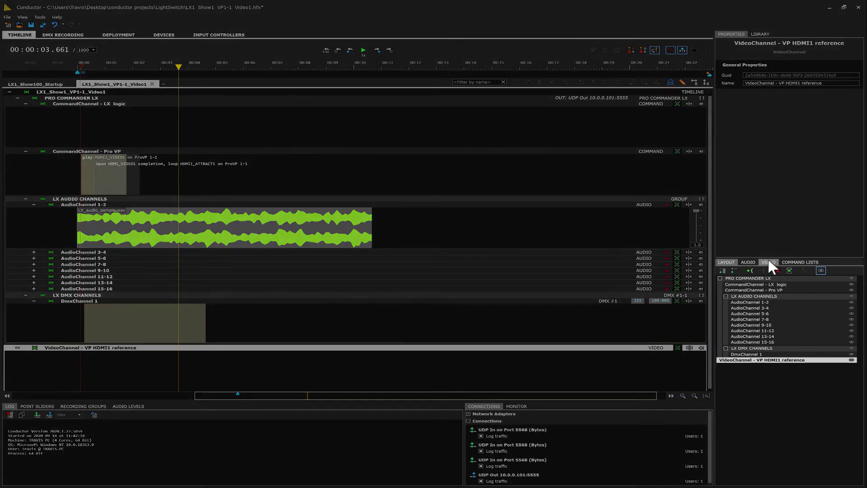
# Step: Place HDMI1_ATTRACT1.mp4 at time 0 on the VP HDMI1 reference track and play the preview
pyautogui.click(768, 262)
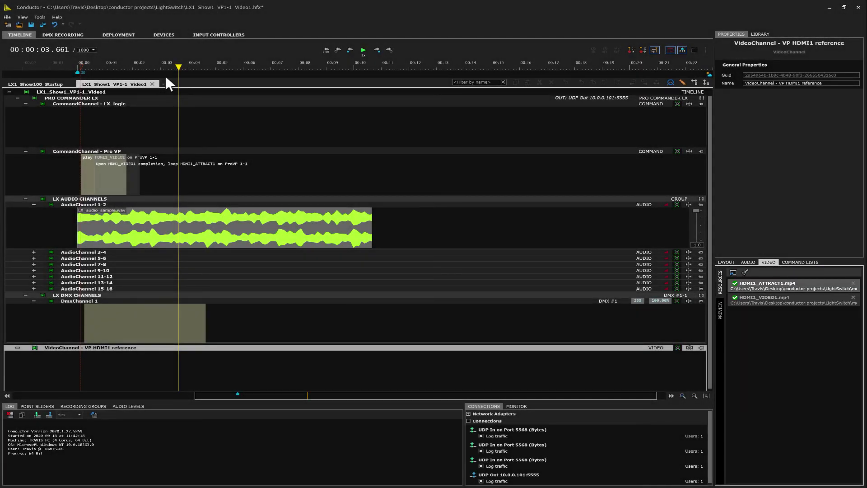
pyautogui.moveTo(179, 70); pyautogui.dragTo(81, 70)
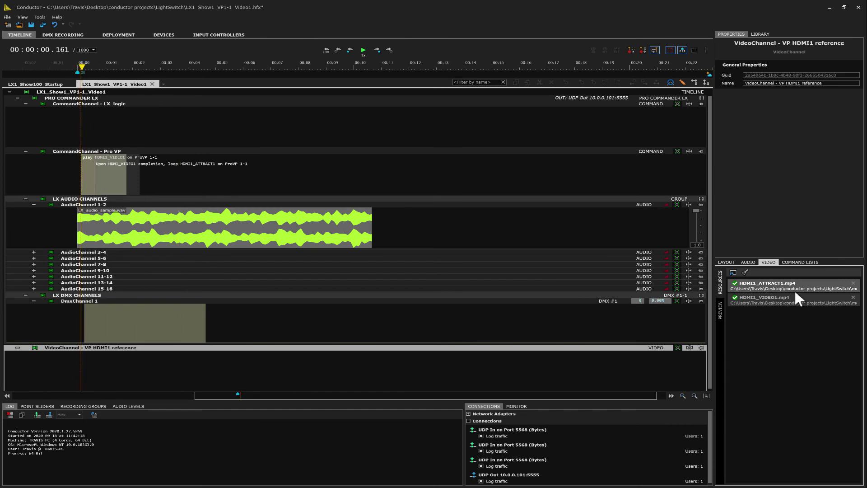
pyautogui.moveTo(773, 283); pyautogui.dragTo(119, 373)
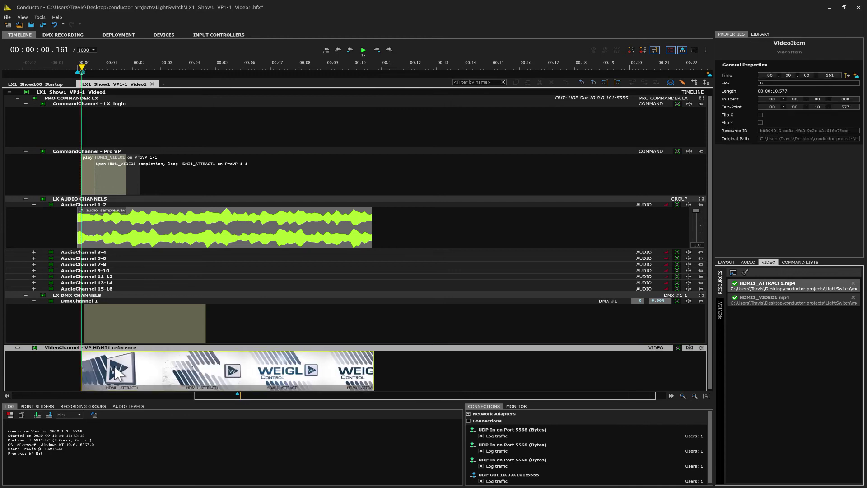
pyautogui.click(720, 308)
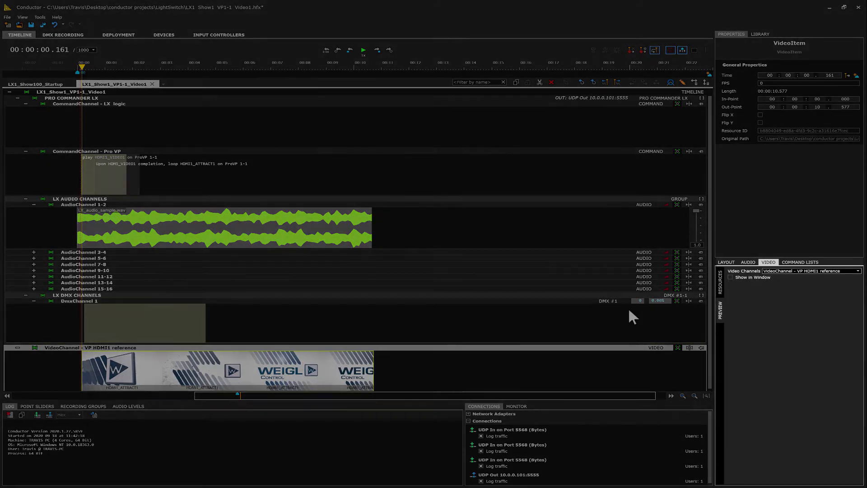
pyautogui.press('space')
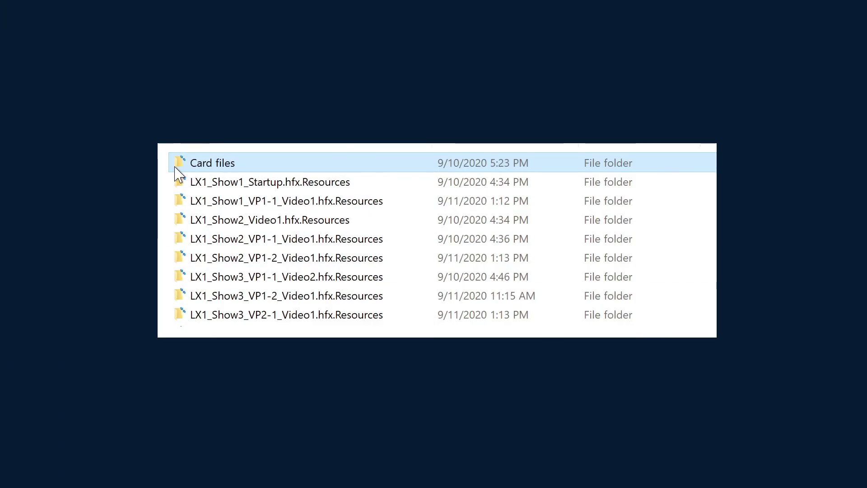
# Step: Browse into the Card files folder and then its LX1 subfolder
pyautogui.doubleClick(176, 165)
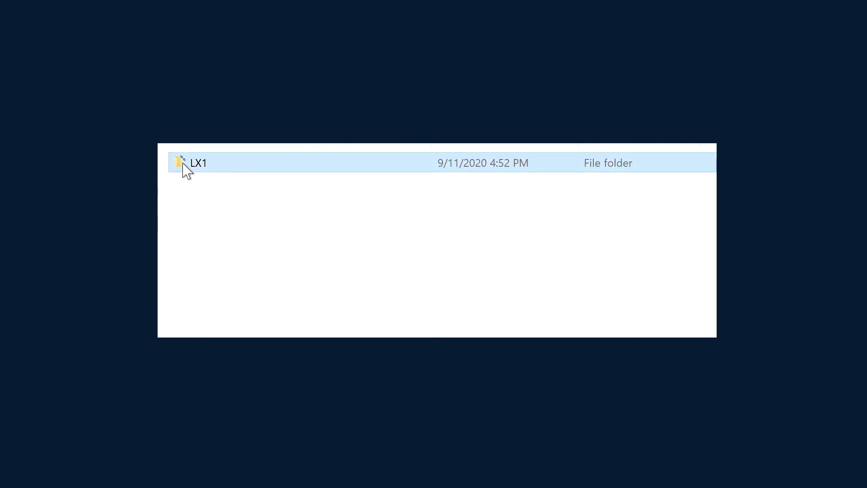
pyautogui.doubleClick(183, 164)
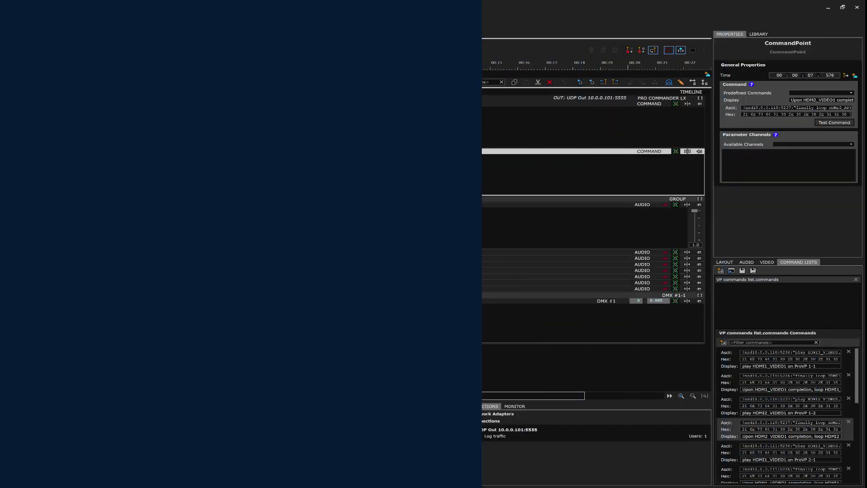
# Step: Deploy the five LX1 shows with control.ini to Card files\LX1 from the DEPLOYMENT tab
pyautogui.click(116, 36)
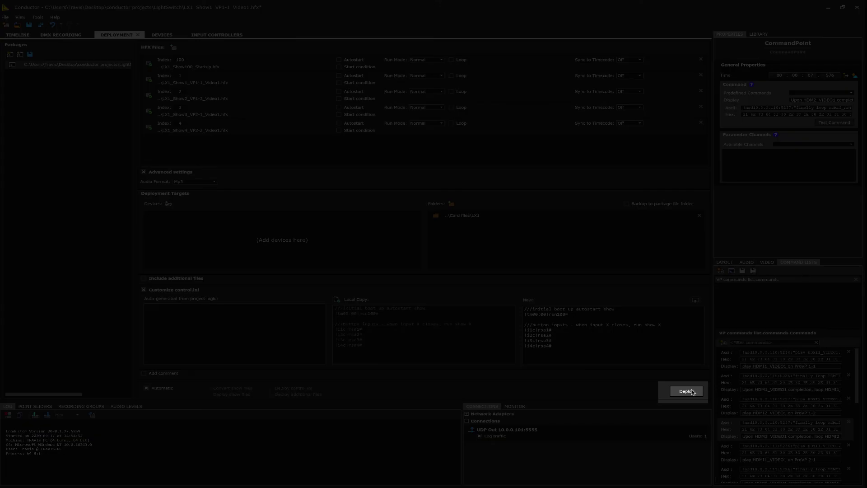
pyautogui.click(686, 391)
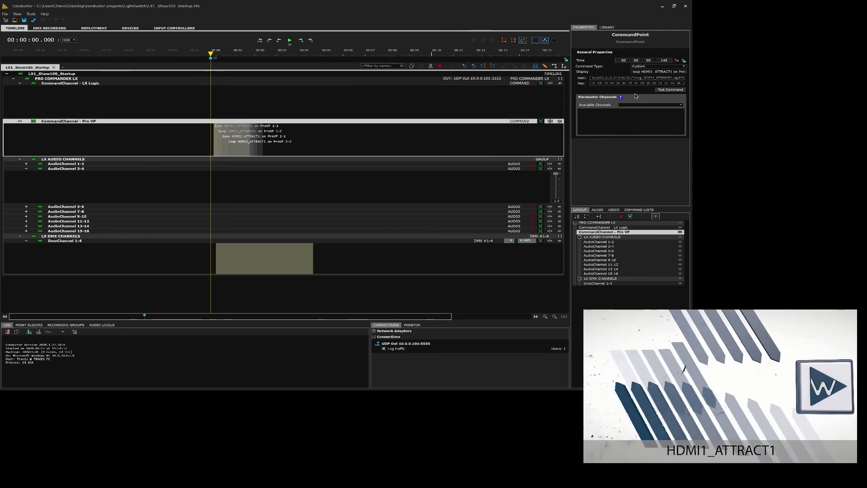
pyautogui.click(663, 90)
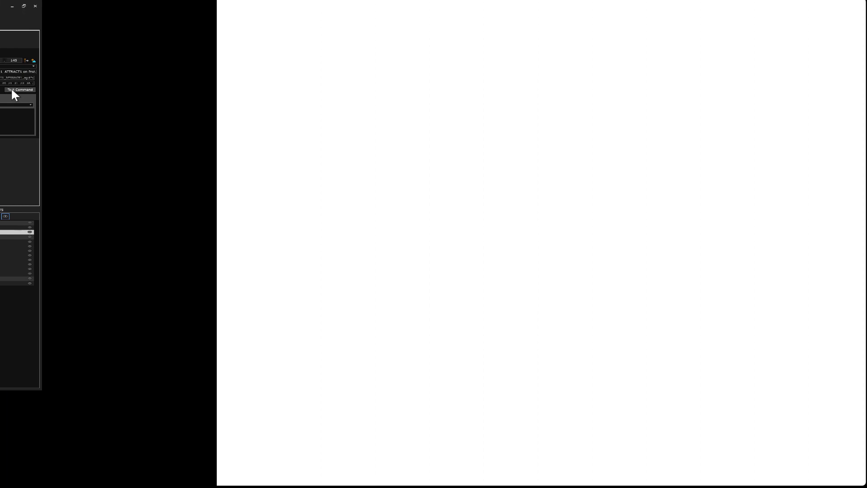